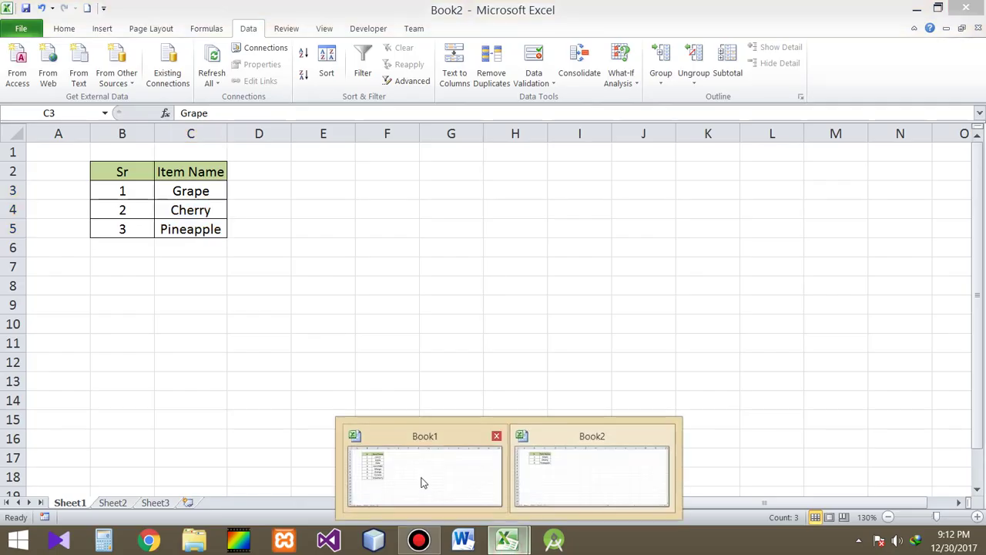
Step: Switch to the Book1 workbook showing its Sr and Item Name table
mouse_move(507, 540)
click(423, 478)
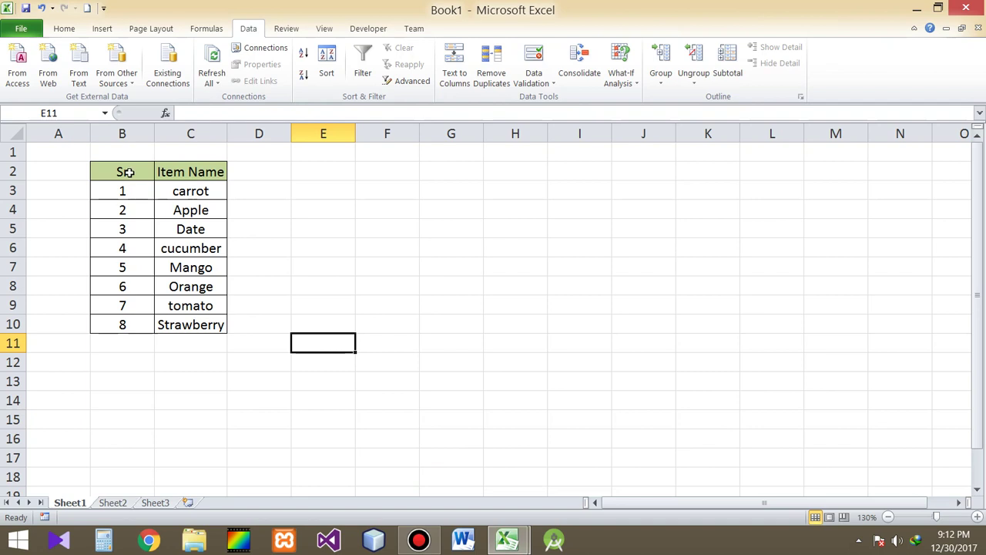
Step: Compare Book1's carrot, cucumber and tomato cells against Book2's fruit list
click(193, 174)
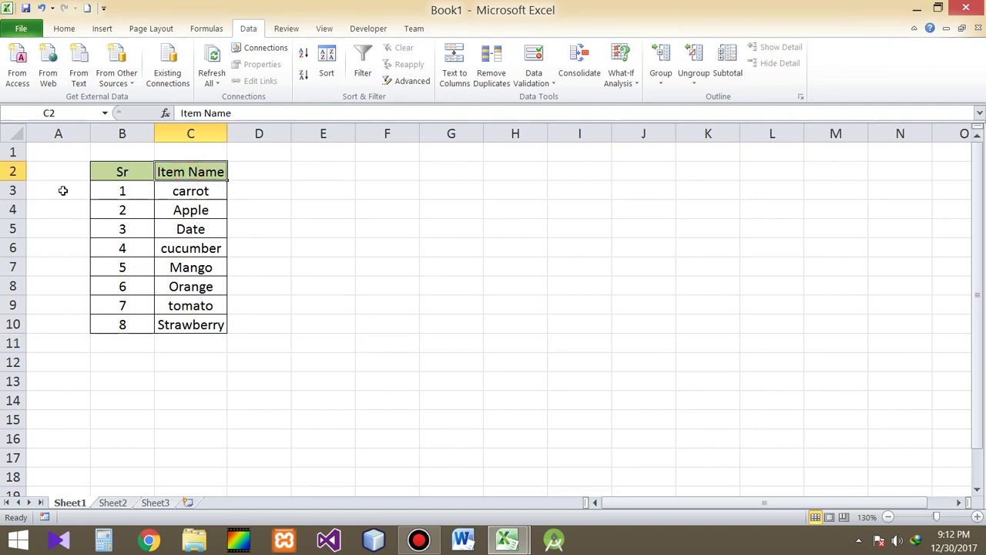
key(ctrl+Tab)
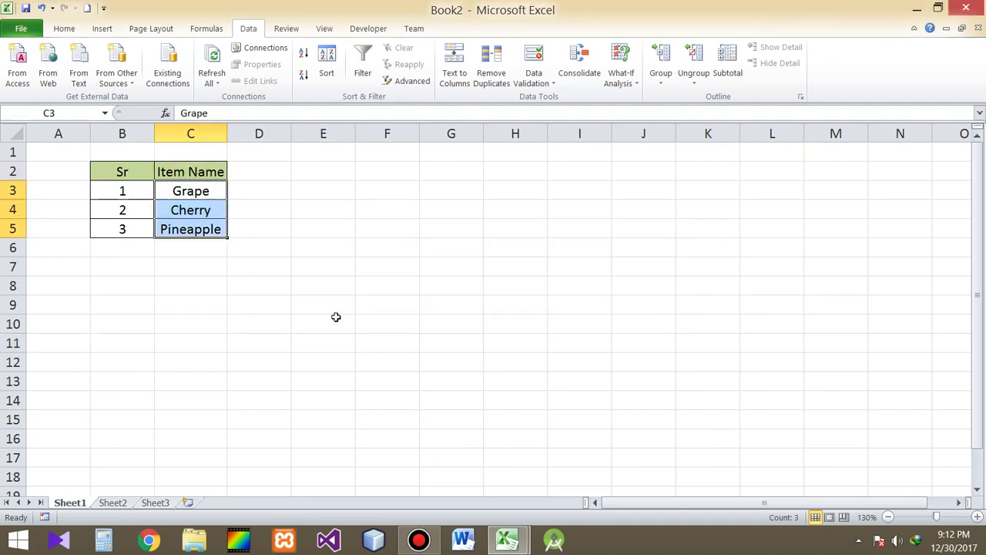
click(304, 280)
key(ctrl+Tab)
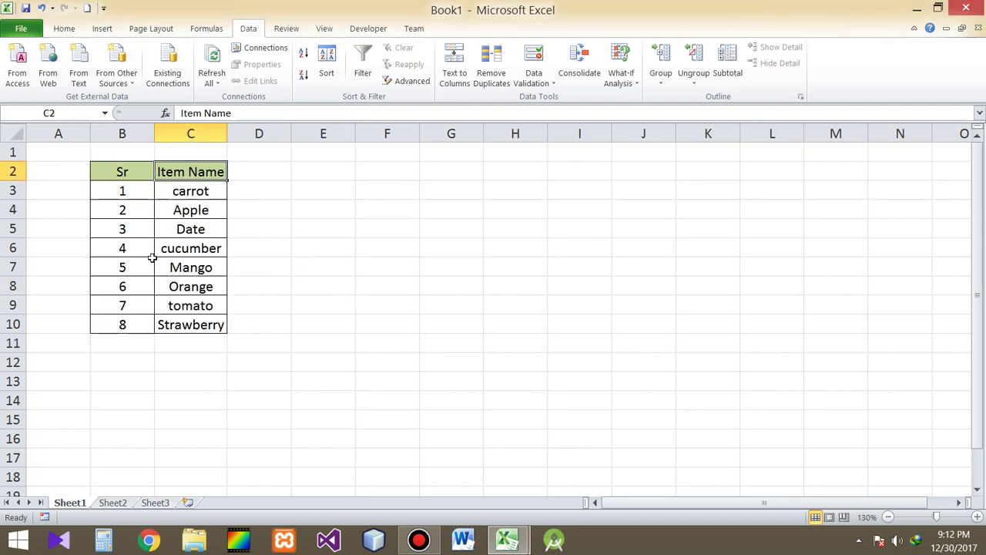
click(191, 191)
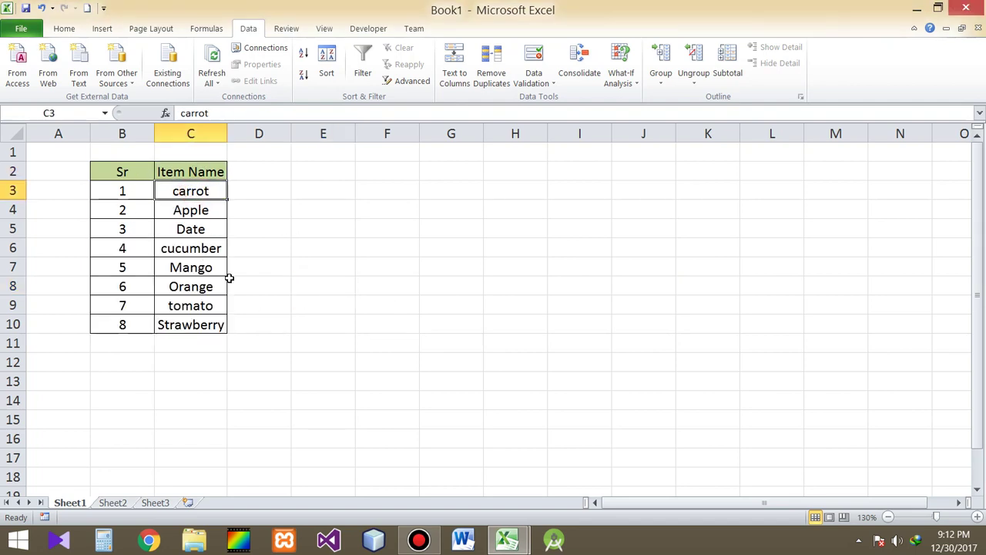
key(ctrl+Tab)
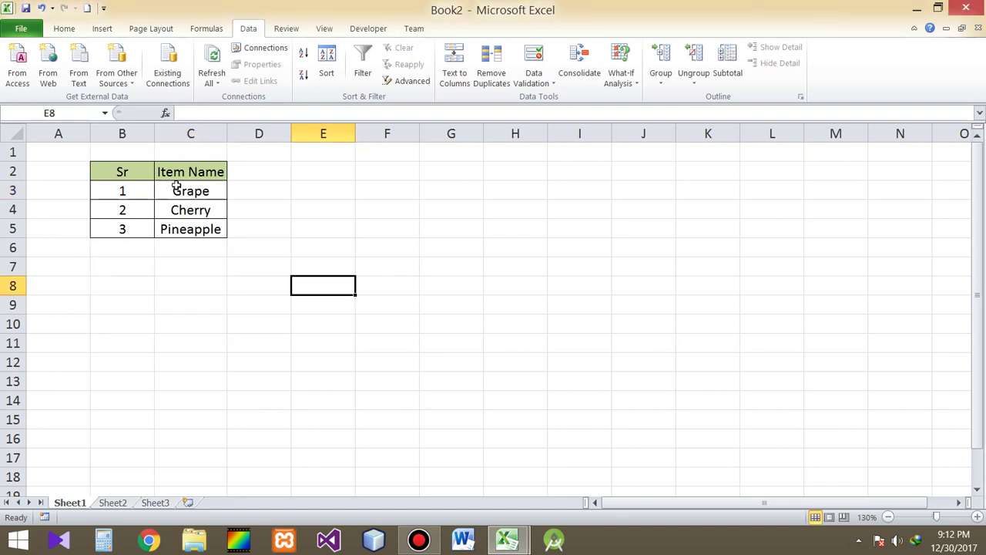
key(ctrl+Tab)
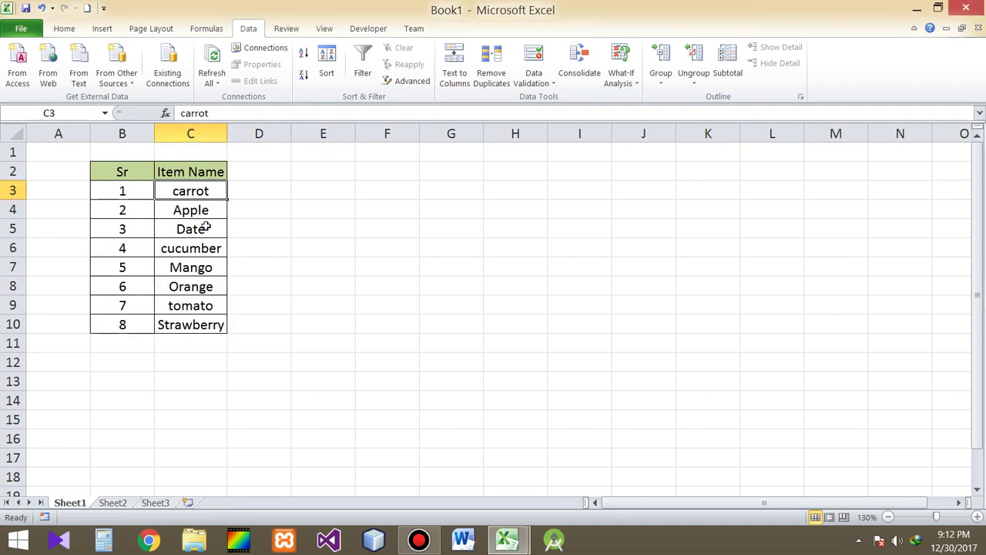
click(199, 248)
click(193, 305)
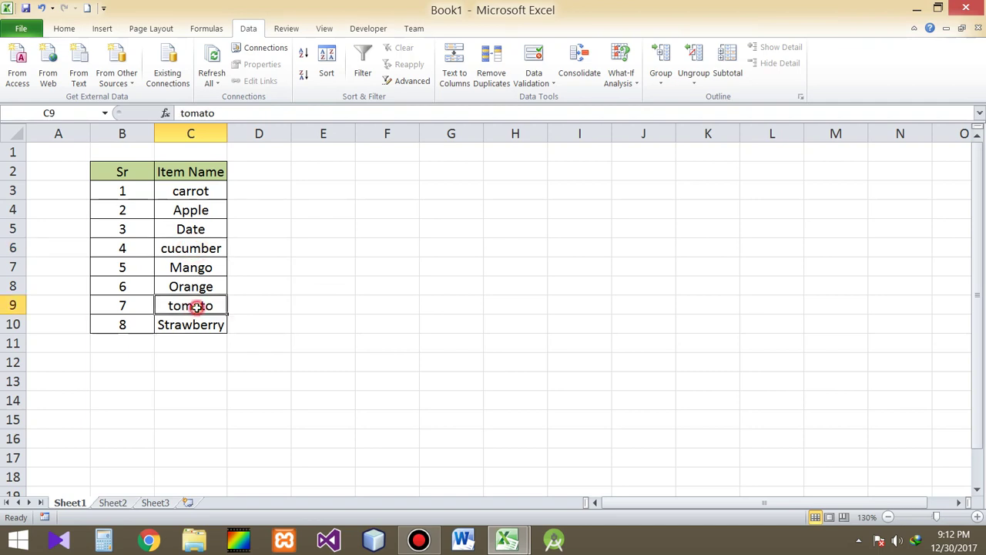
Step: Recheck Book2's replacement fruits, then turn on filtering for Book1's Item Name table
key(ctrl+Tab)
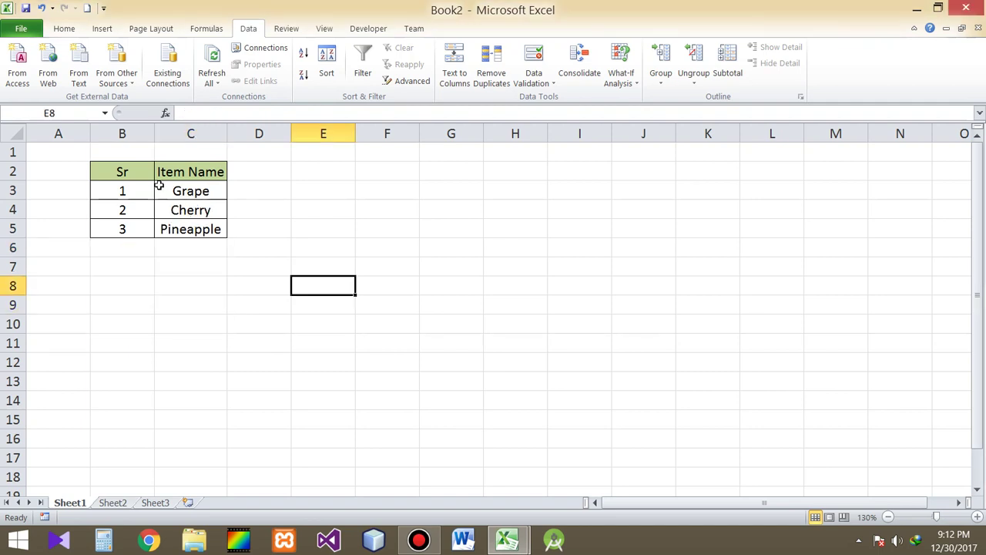
key(ctrl+Tab)
click(198, 172)
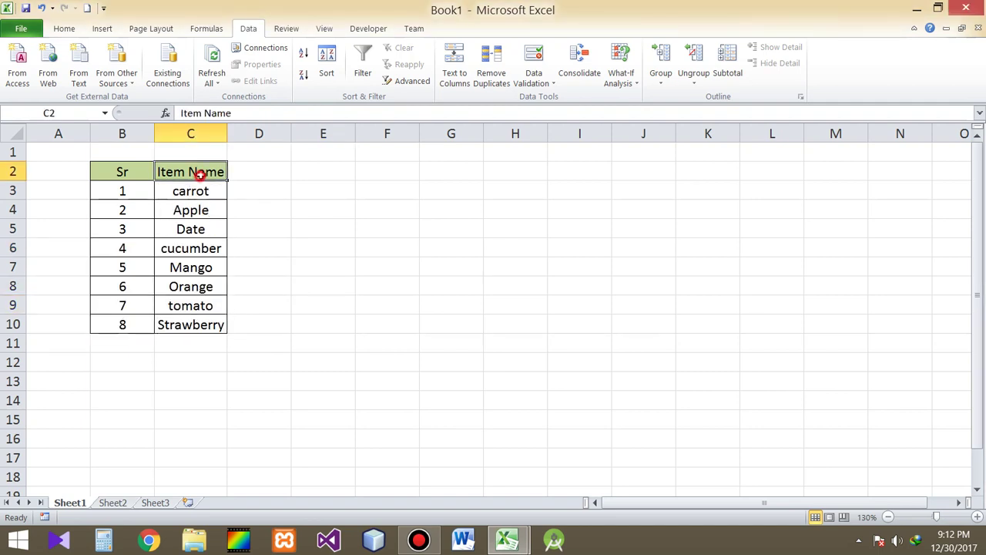
click(364, 74)
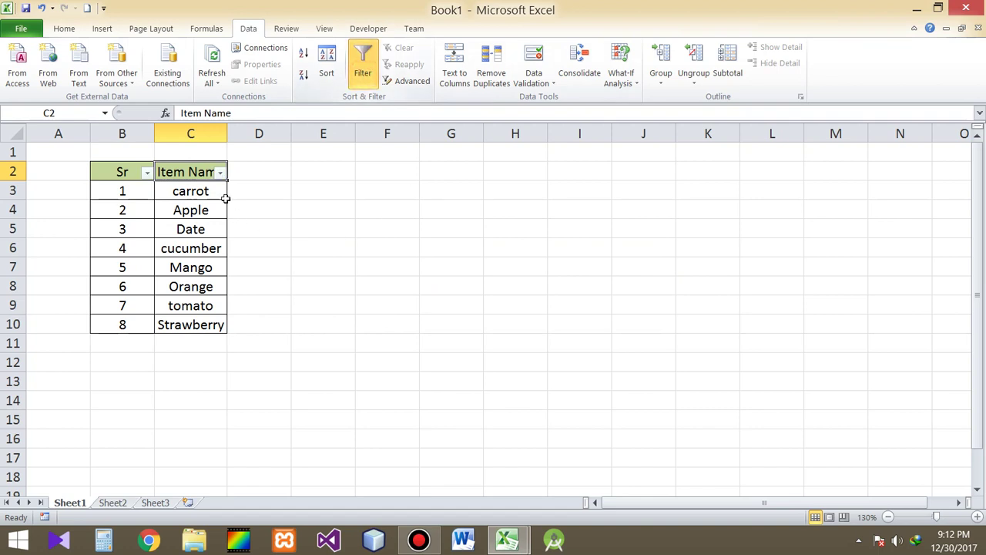
Step: Filter the Item Name column to show only carrot, cucumber and tomato
click(220, 173)
click(78, 315)
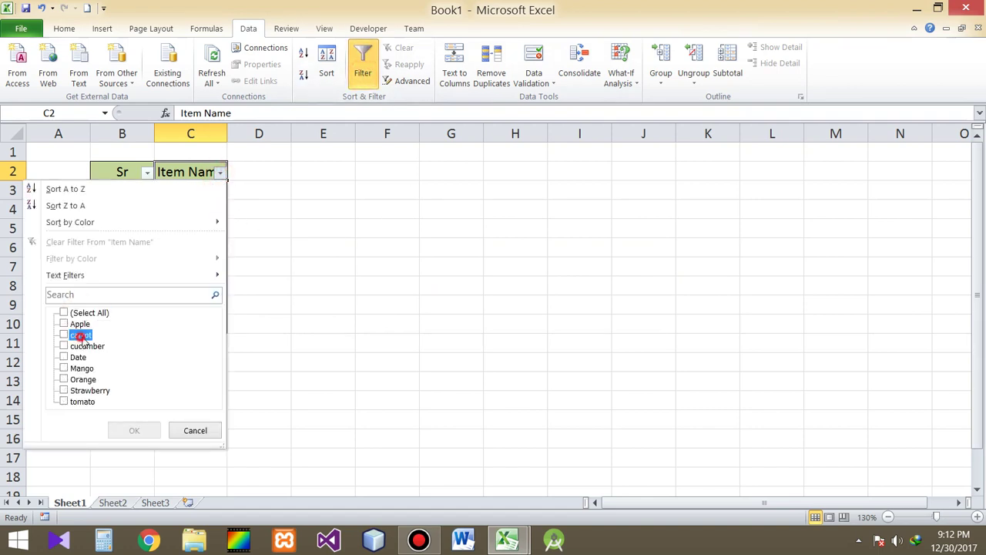
click(80, 335)
click(86, 346)
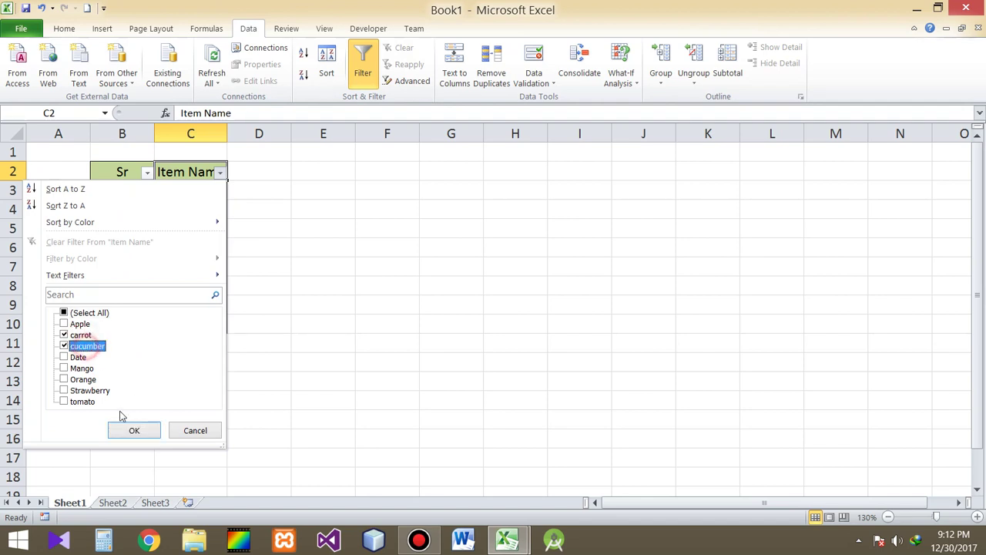
click(82, 401)
click(134, 430)
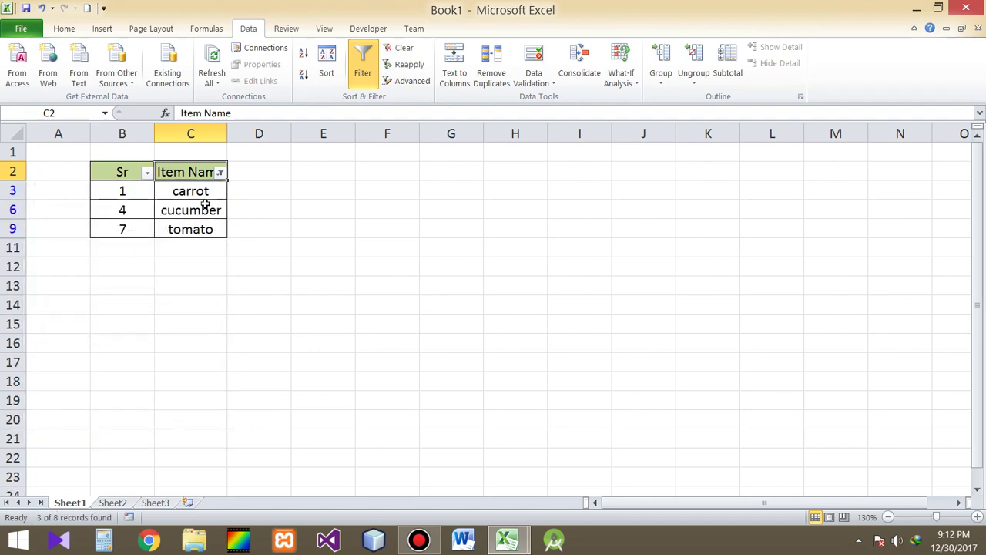
Step: Select the three visible item names and Sr values 1, 4 and 7, then switch to Book2
drag(198, 192, 196, 229)
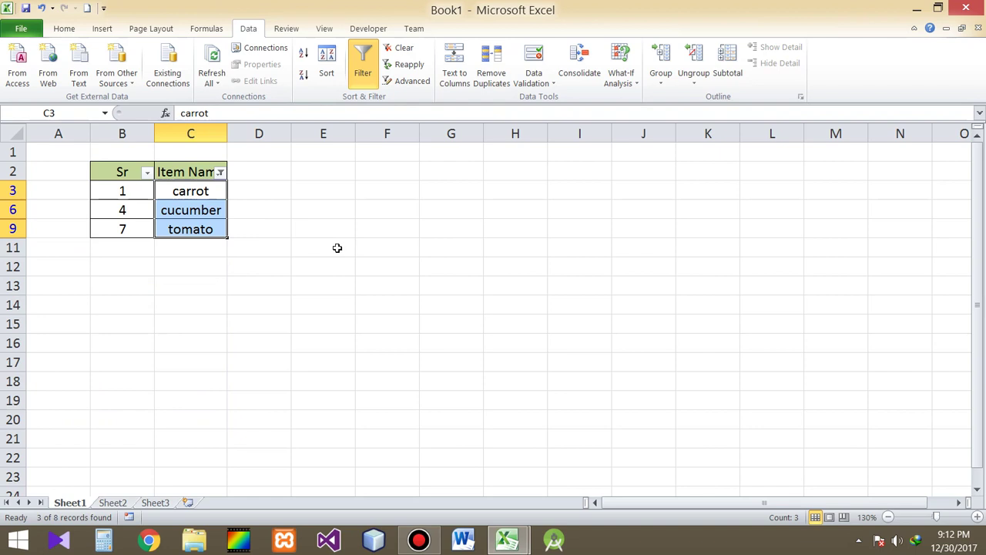
click(133, 189)
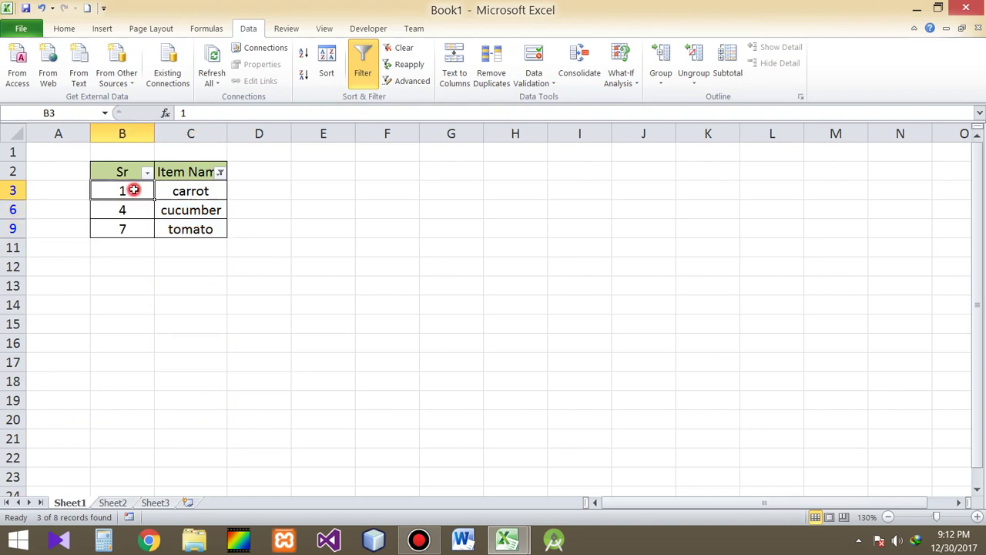
click(122, 209)
click(137, 227)
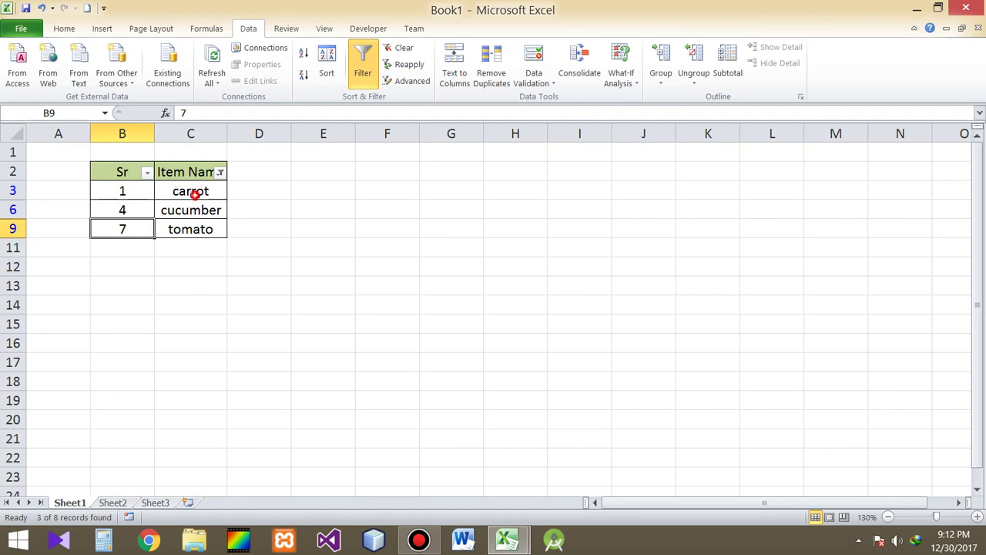
click(194, 193)
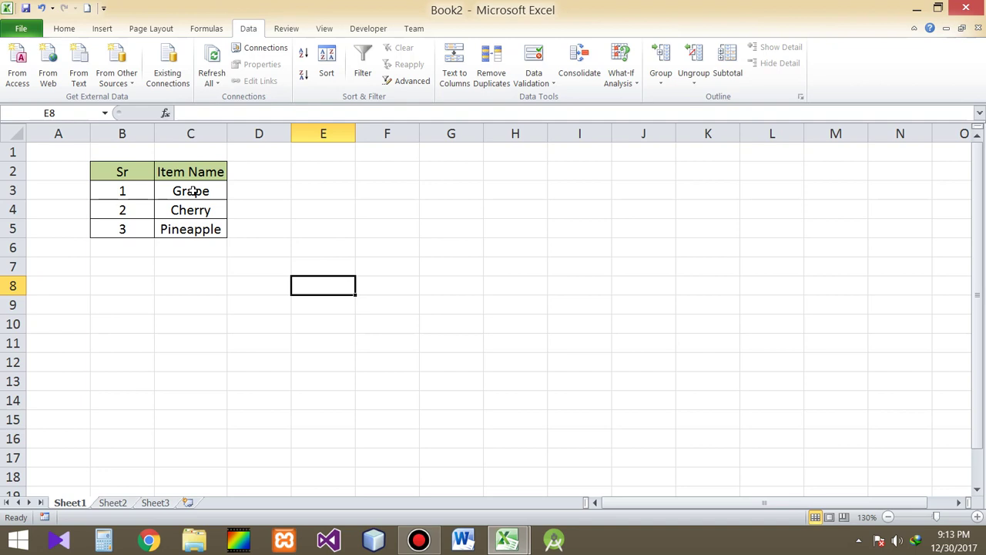
Step: Copy Grape, Cherry, Pineapple from Book2 into filtered Book1 at C3, then clear the filter
drag(193, 191, 185, 233)
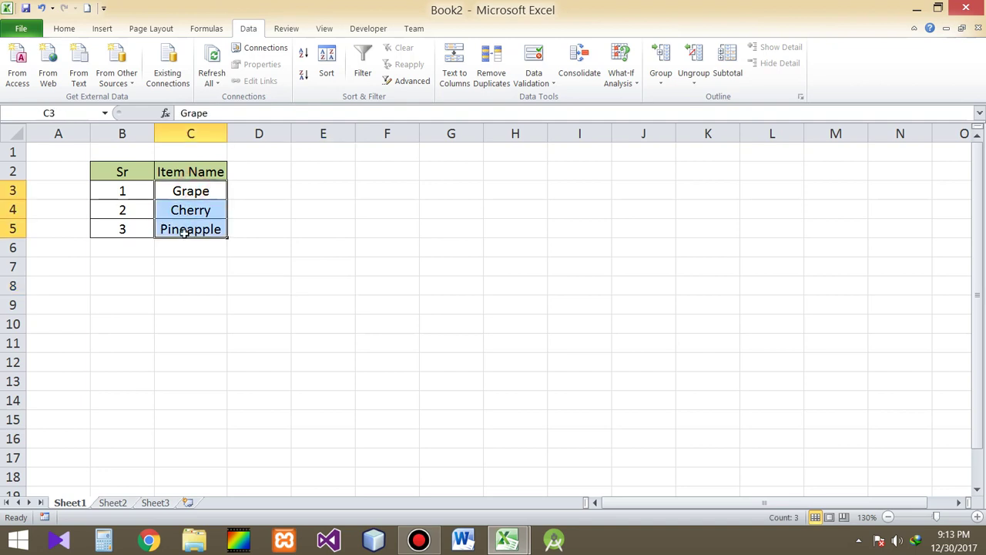
key(ctrl+c)
key(alt+Tab)
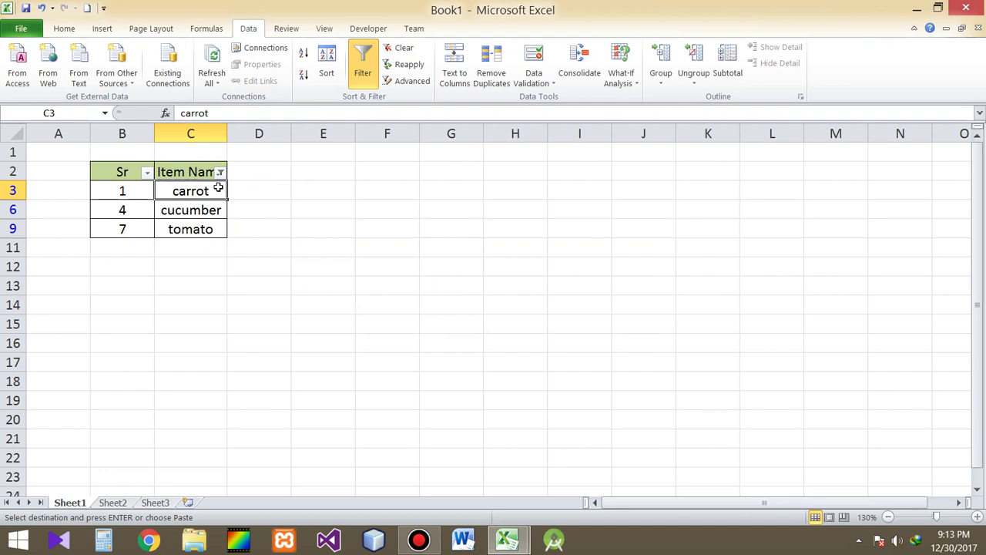
key(ctrl+v)
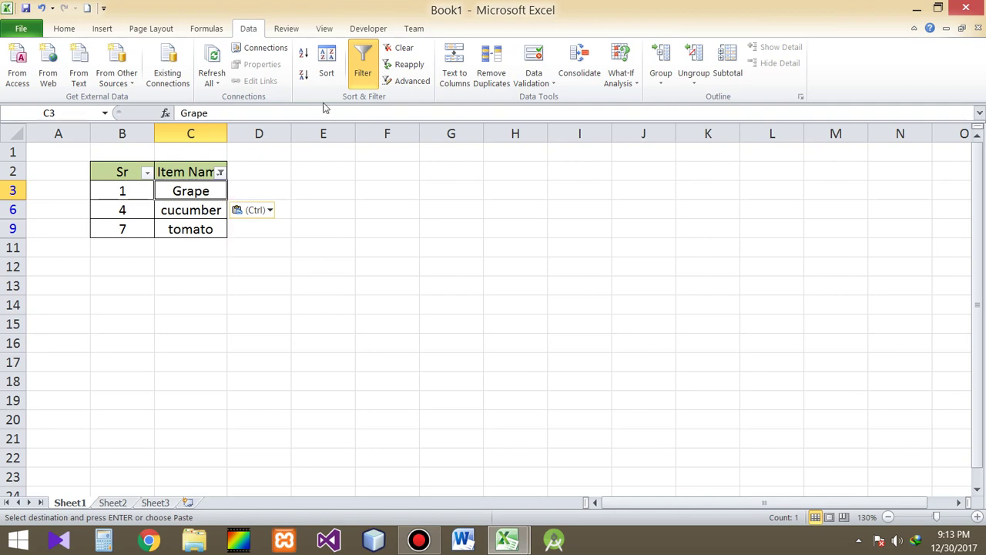
click(360, 70)
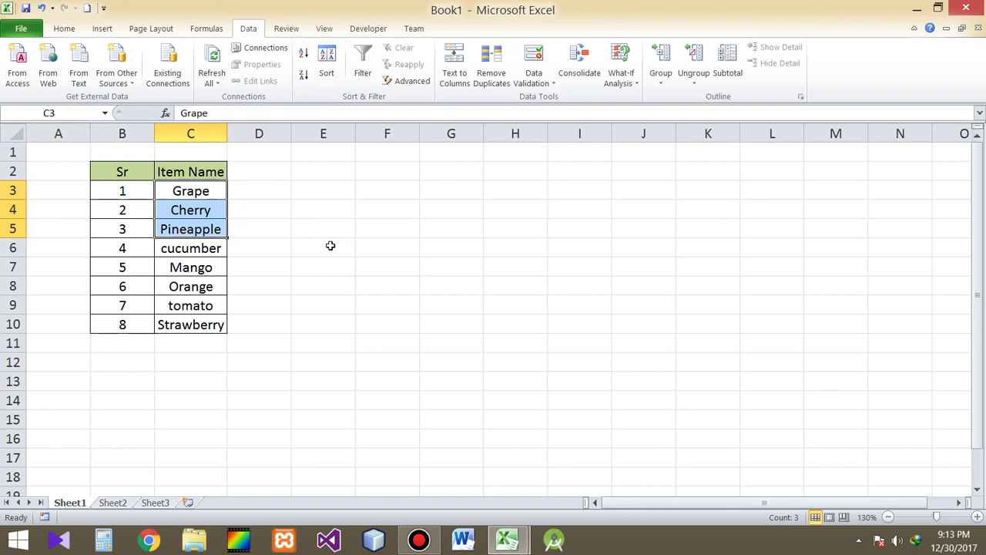
Step: Restore Book1's filter and undo the paste so carrot reappears in row 3
key(ctrl+shift+l)
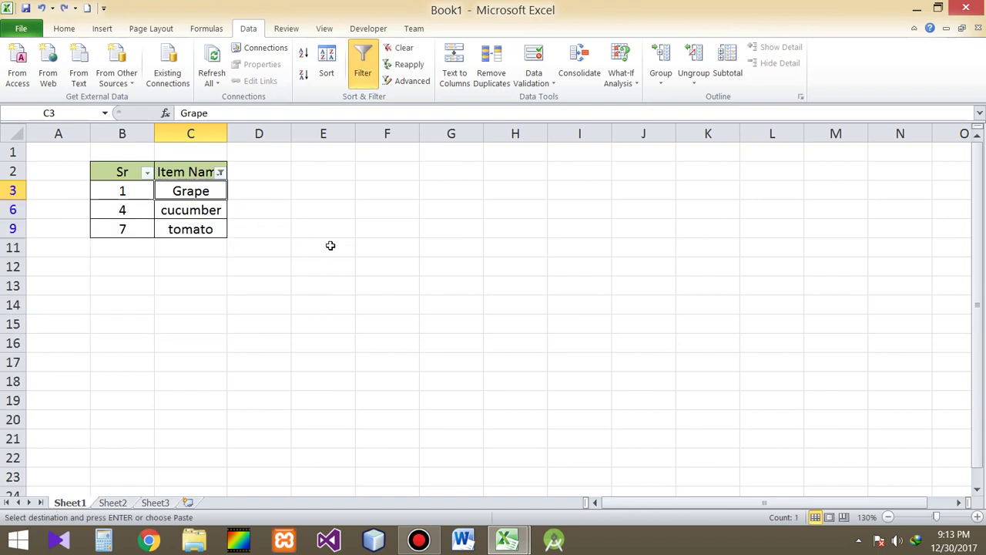
key(ctrl+z)
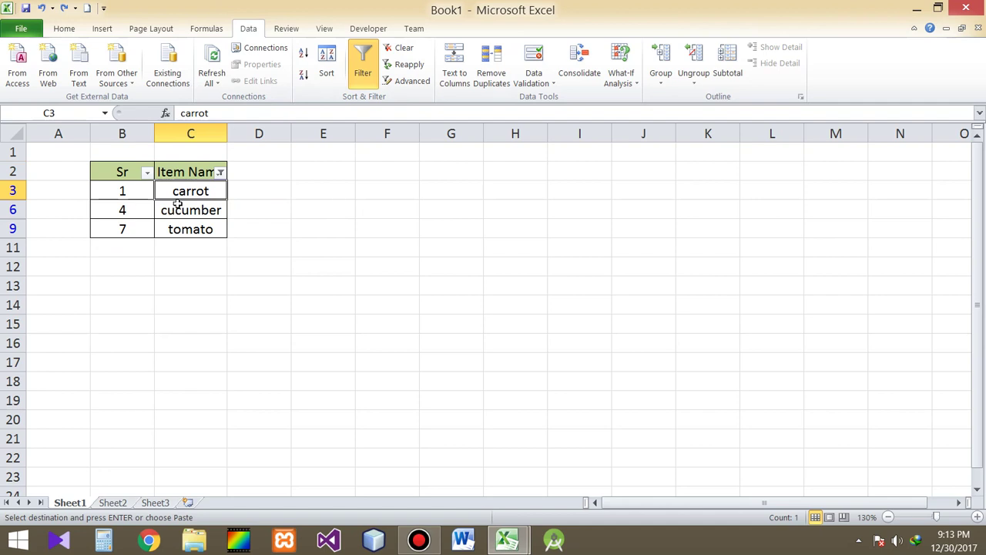
click(336, 272)
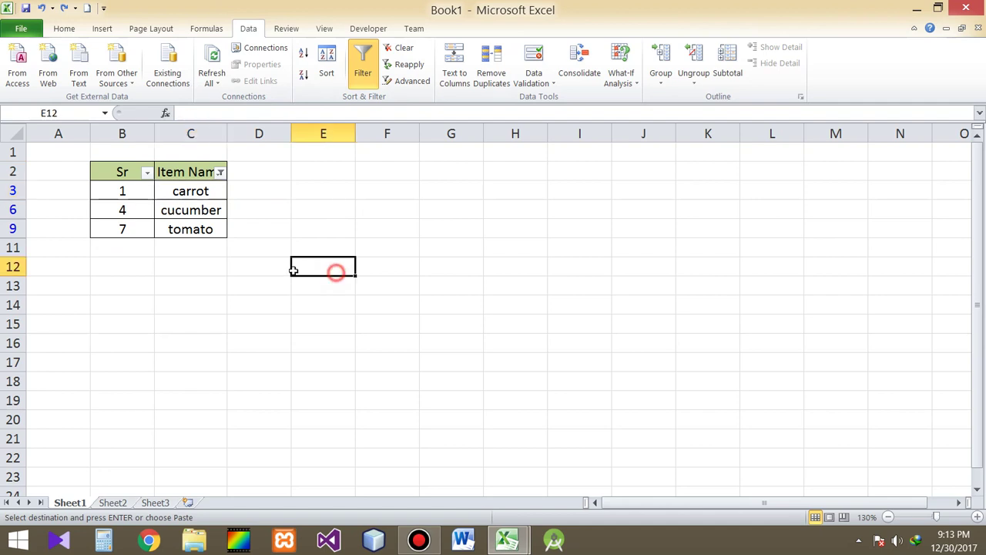
Step: Rebuild the Item Name filter showing only carrot, cucumber and tomato, and select those cells
click(363, 69)
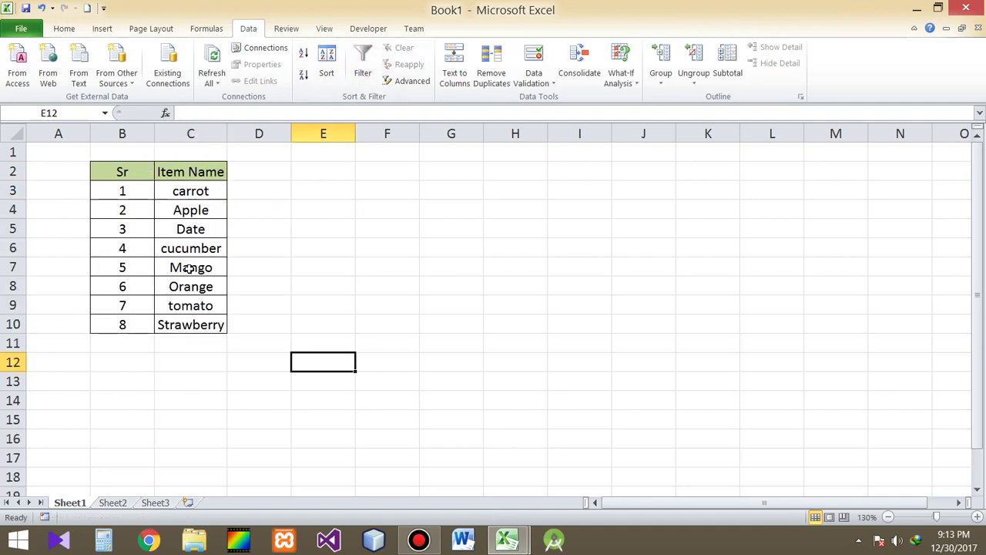
click(194, 171)
click(363, 70)
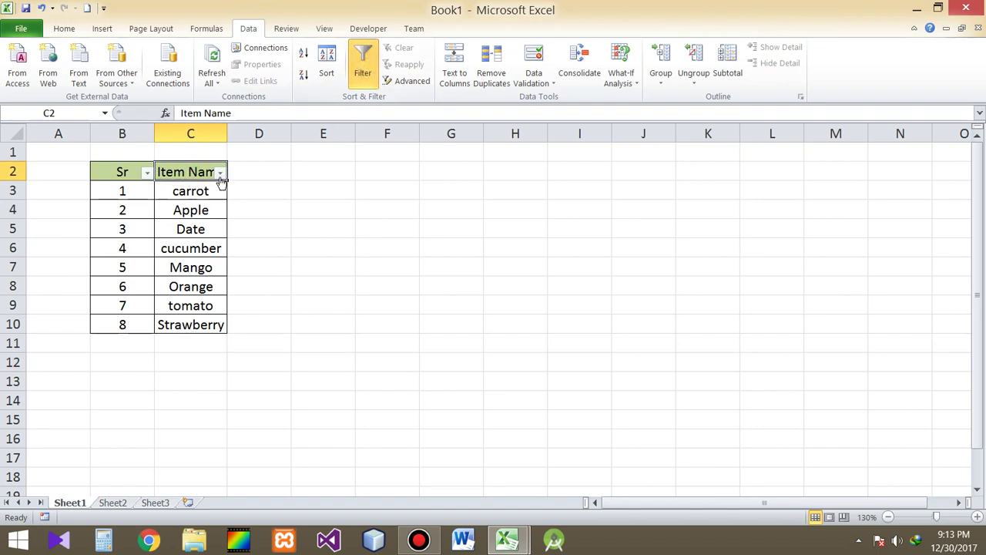
click(221, 173)
click(65, 312)
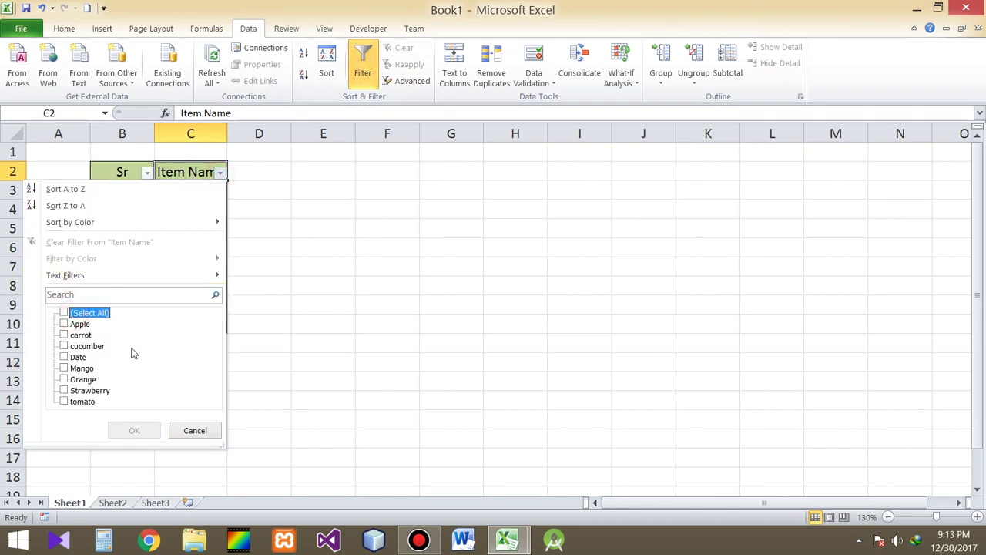
click(80, 336)
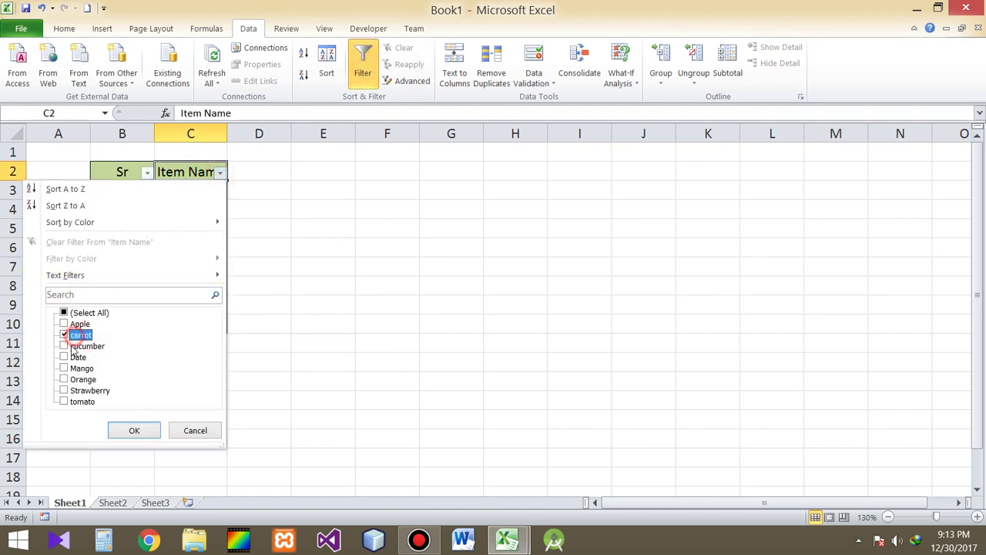
click(68, 347)
click(65, 401)
click(131, 430)
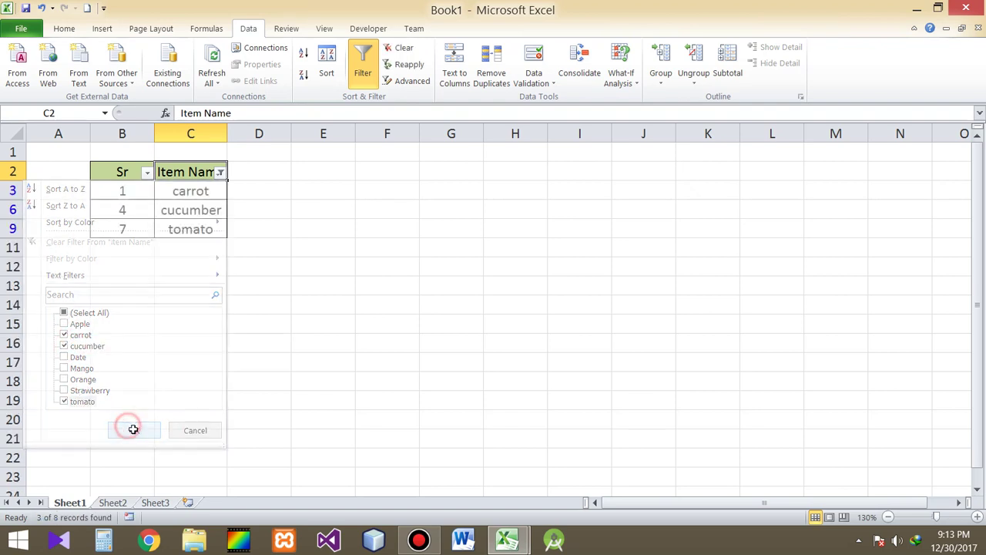
drag(193, 190, 192, 228)
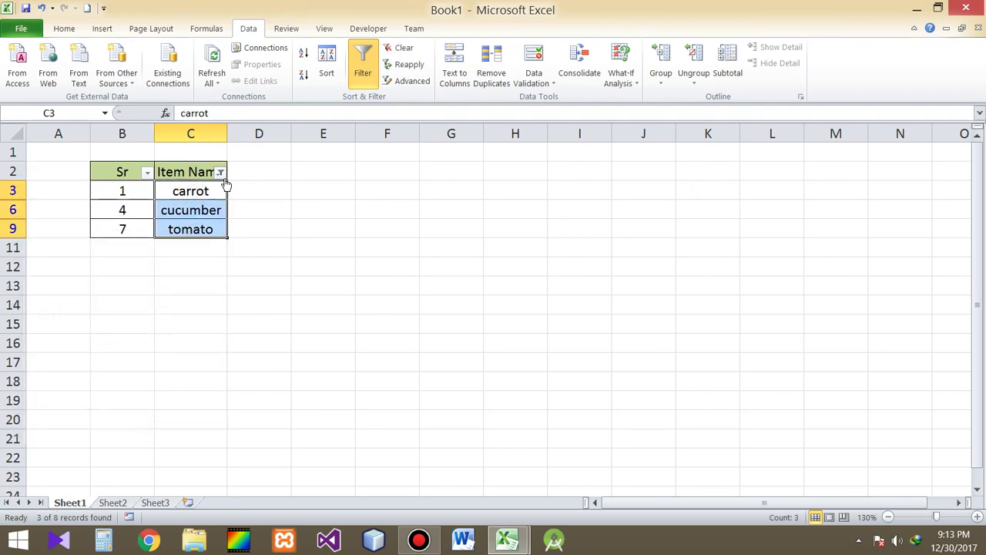
Step: Give carrot, cucumber and tomato a yellow fill, then set the Item Name filter to Select All
click(64, 29)
click(212, 76)
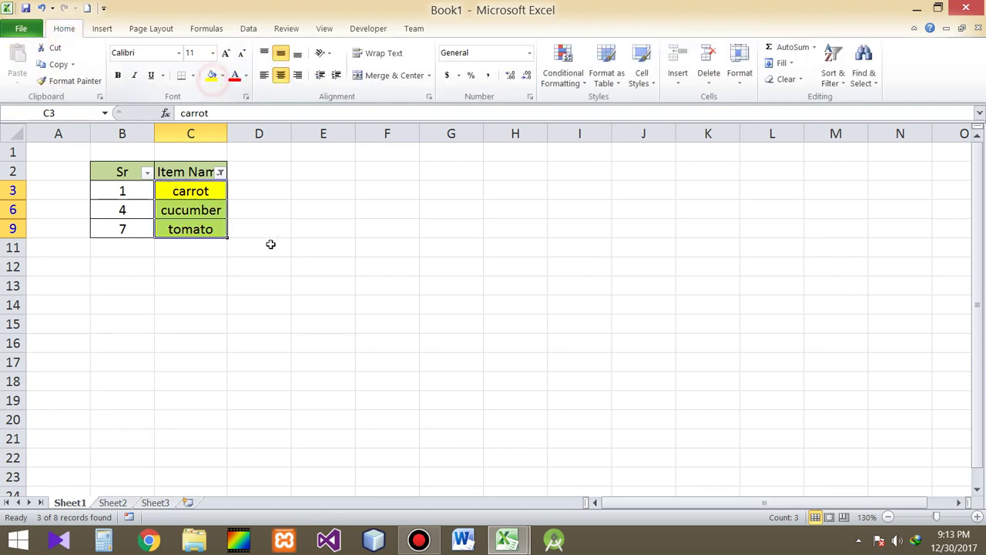
click(196, 175)
click(220, 172)
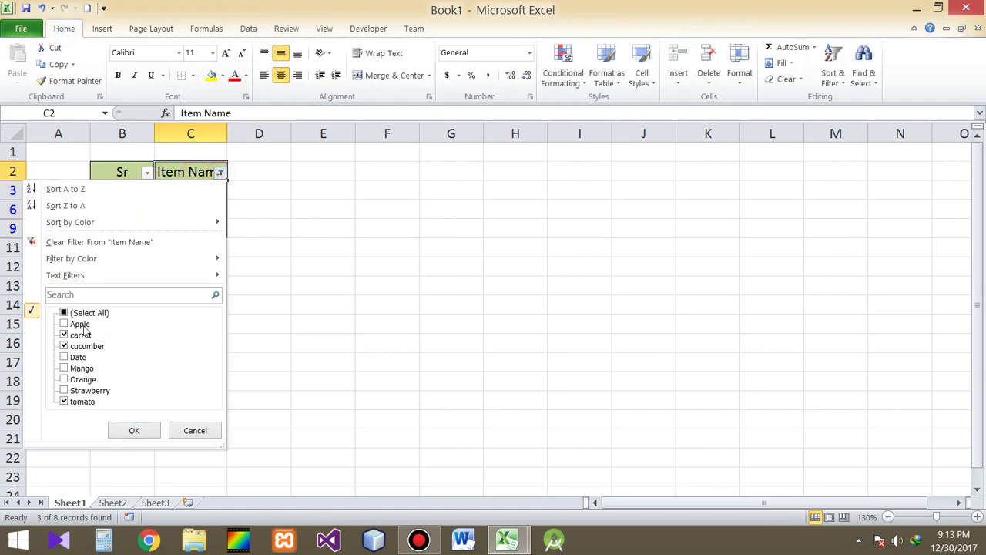
click(65, 313)
click(151, 429)
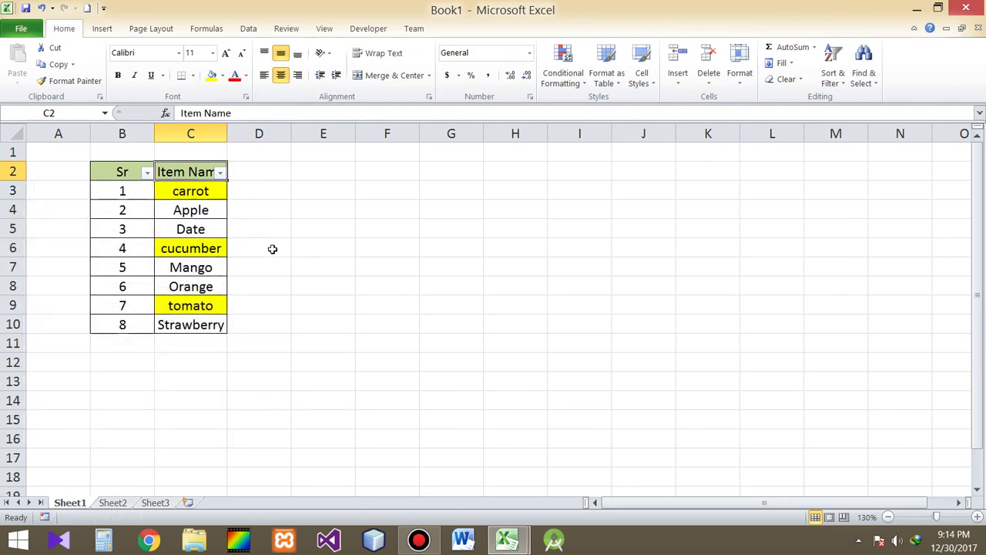
click(192, 194)
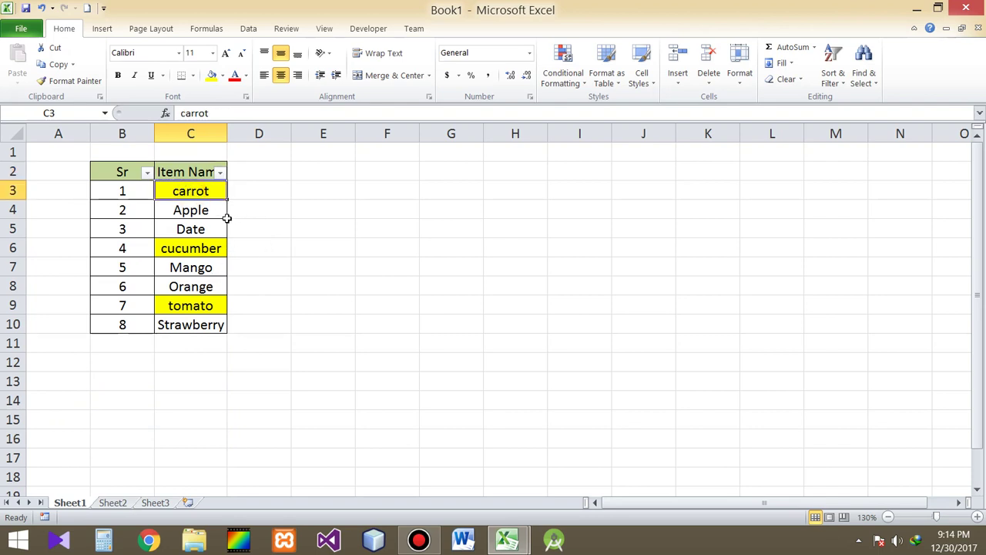
Step: Sort the Item Name column by yellow cell color so those three rows come first
click(220, 173)
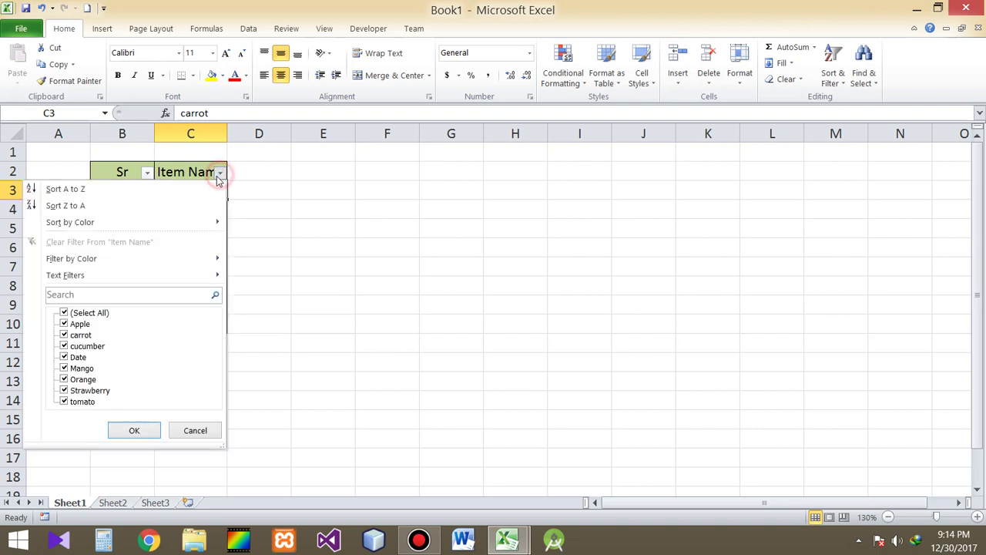
mouse_move(70, 222)
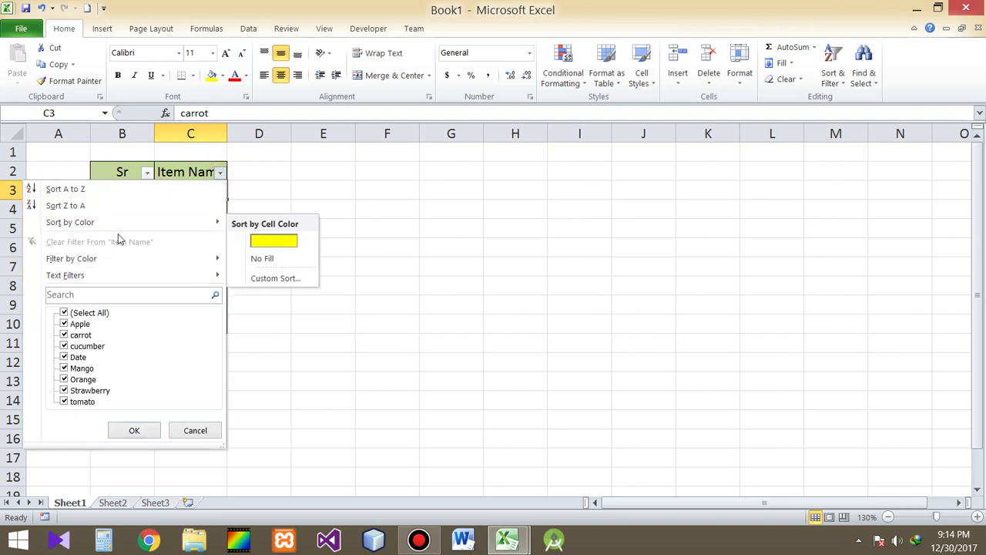
click(263, 243)
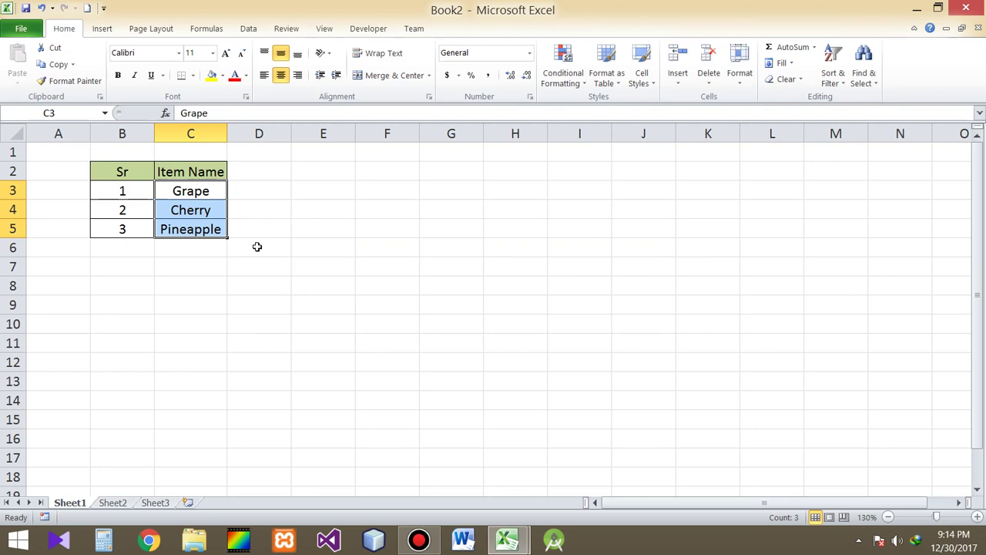
Step: Paste Book2's Grape, Cherry and Pineapple over Book1's yellow carrot, cucumber and tomato cells
key(ctrl+c)
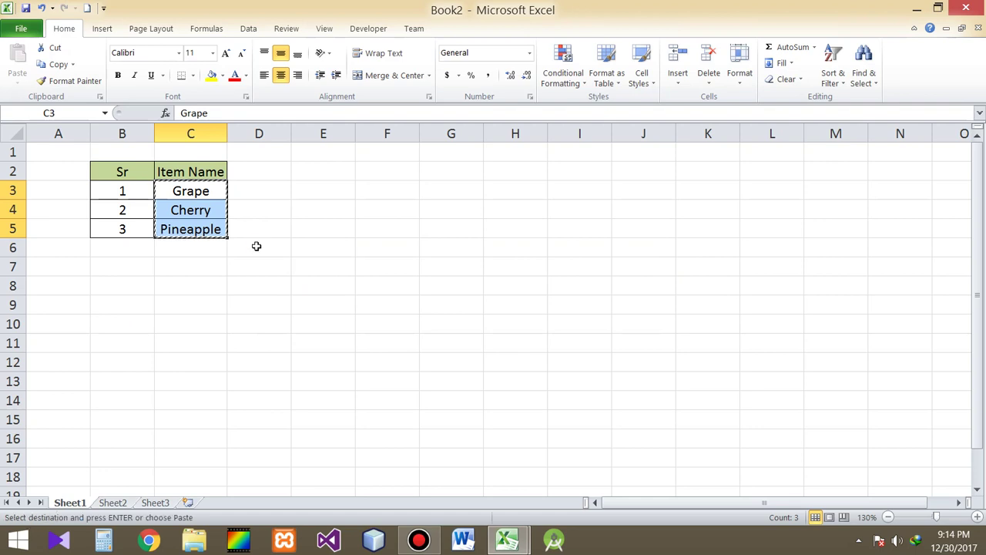
key(ctrl+Tab)
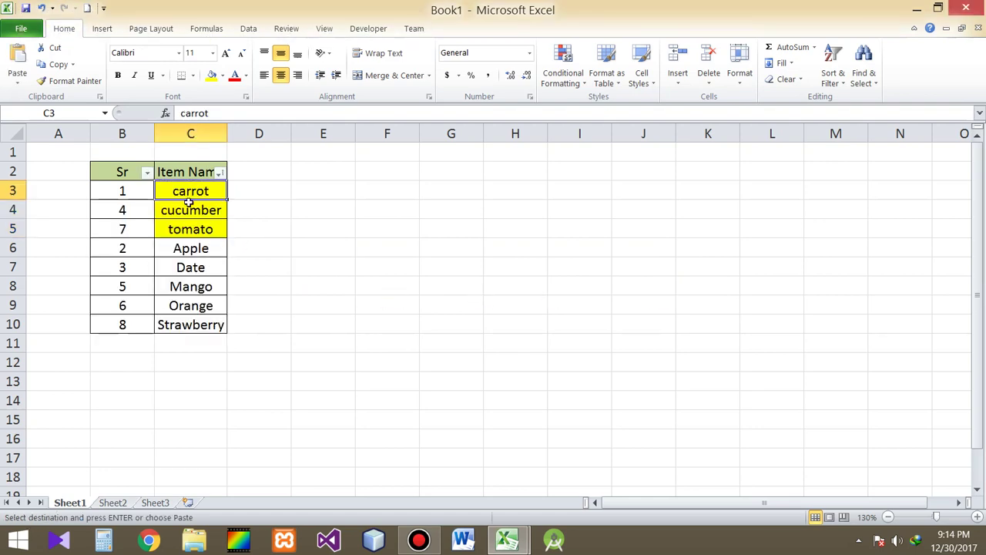
key(ctrl+v)
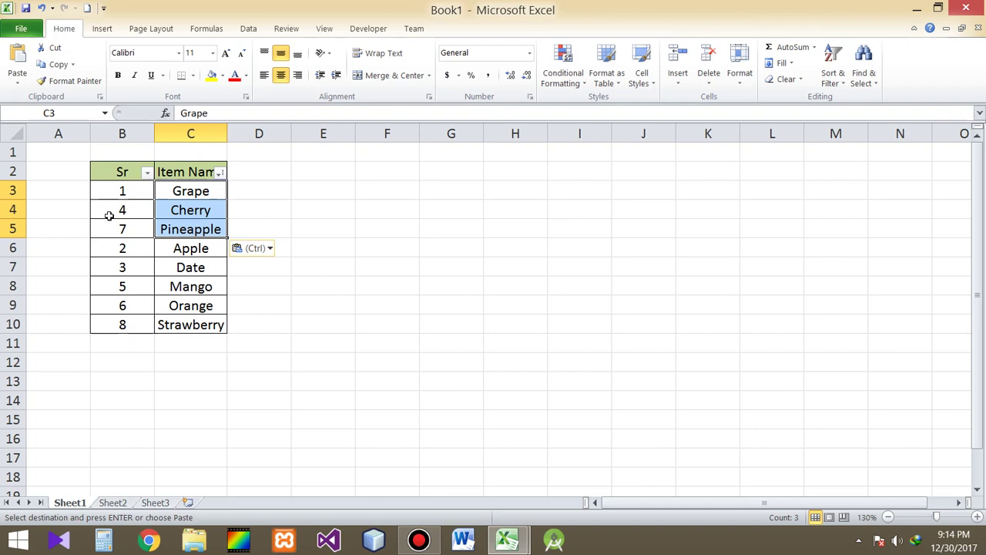
Step: Sort the table by Sr smallest to largest, restoring the 1–8 order
click(146, 172)
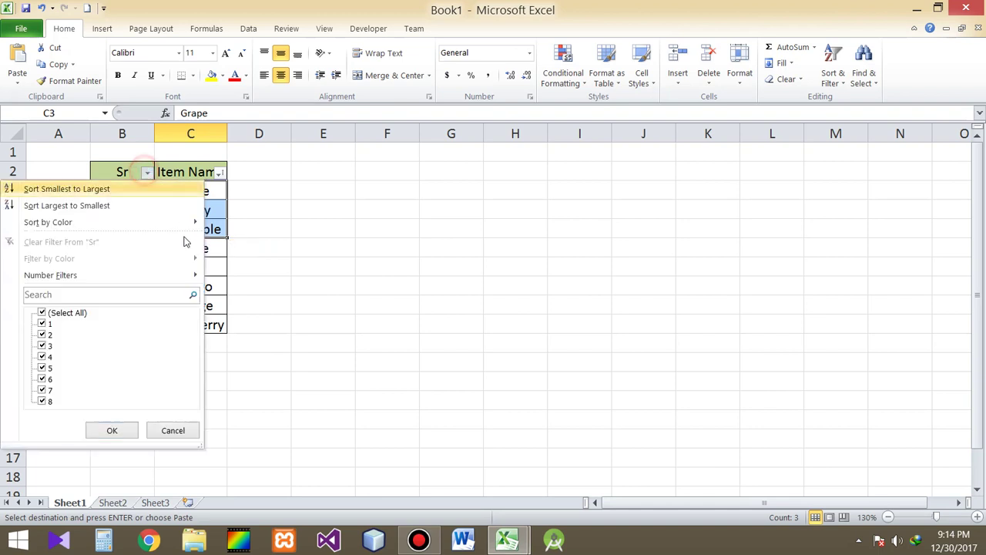
click(84, 196)
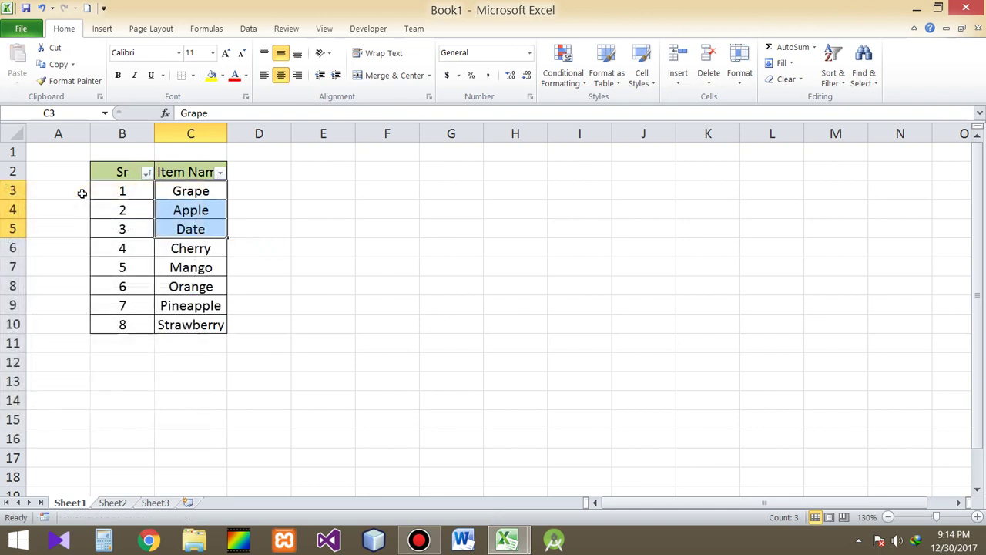
click(324, 252)
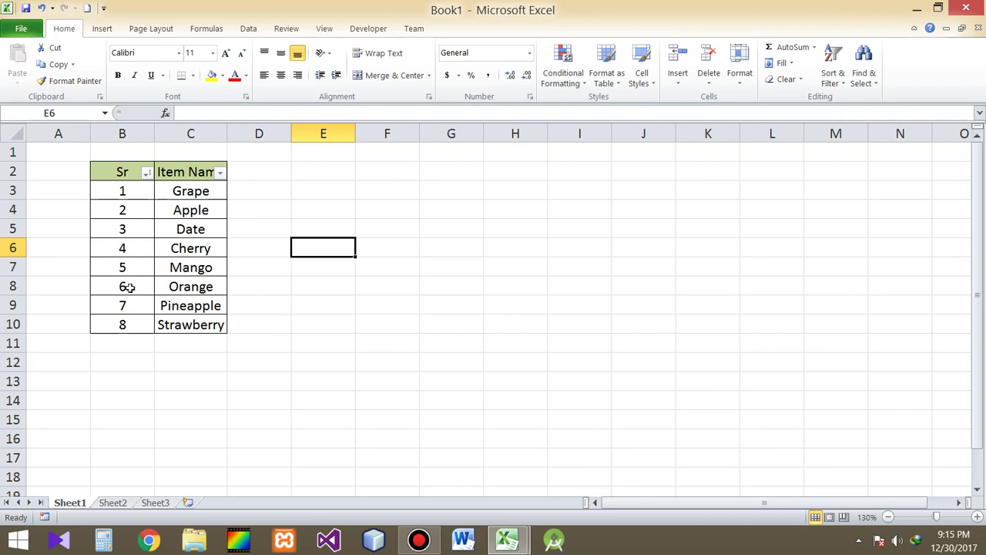
click(254, 316)
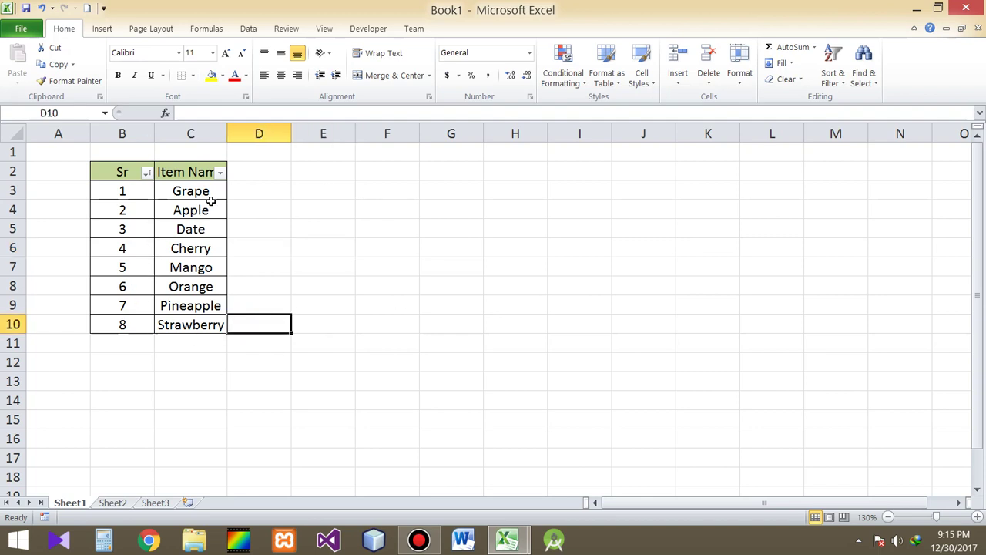
click(257, 28)
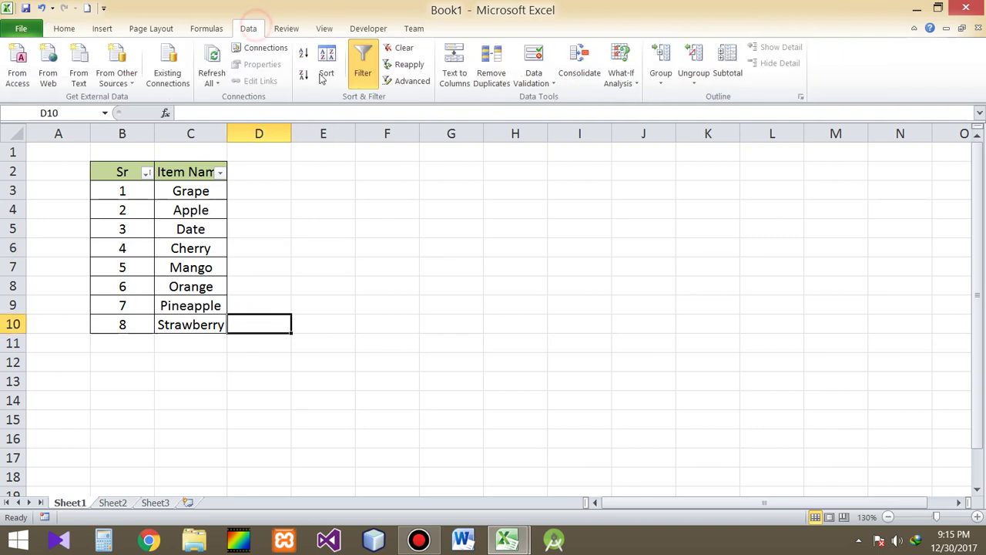
Step: Switch off AutoFilter on Book1's table, leaving plain Sr 1–8 rows visible
click(362, 63)
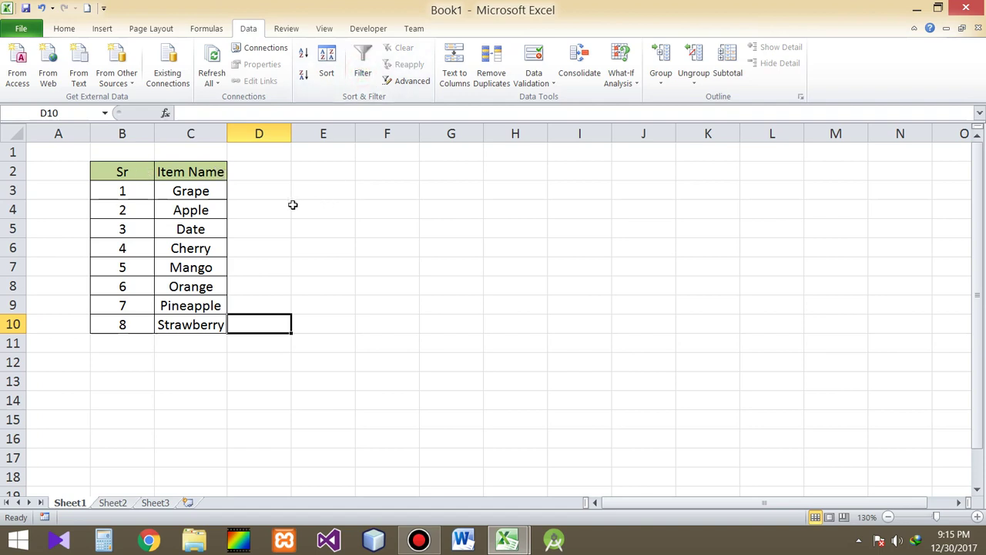
click(193, 209)
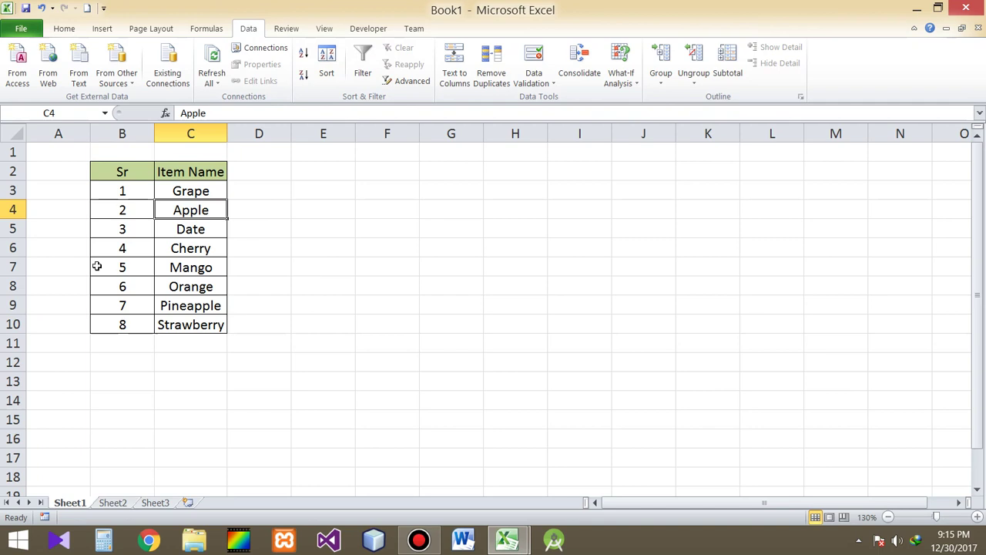
Step: Minimise the Excel window and refresh the Windows desktop
click(917, 9)
right_click(462, 76)
click(503, 113)
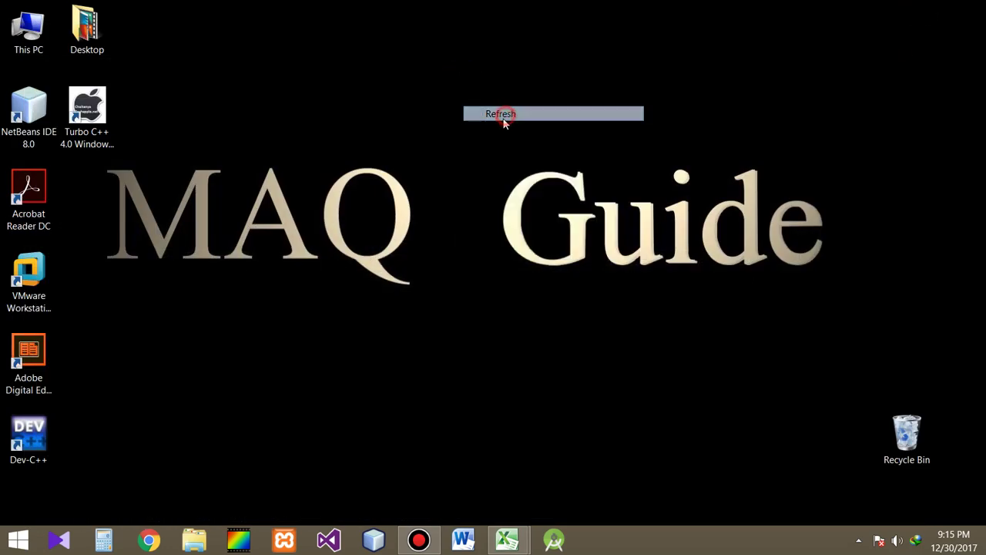